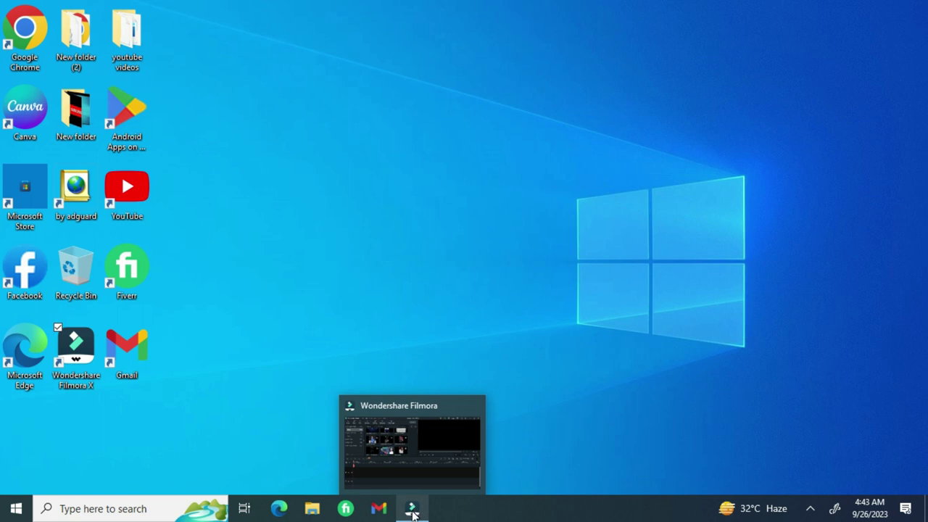
{"action": "left_click", "coordinate": [412, 511]}
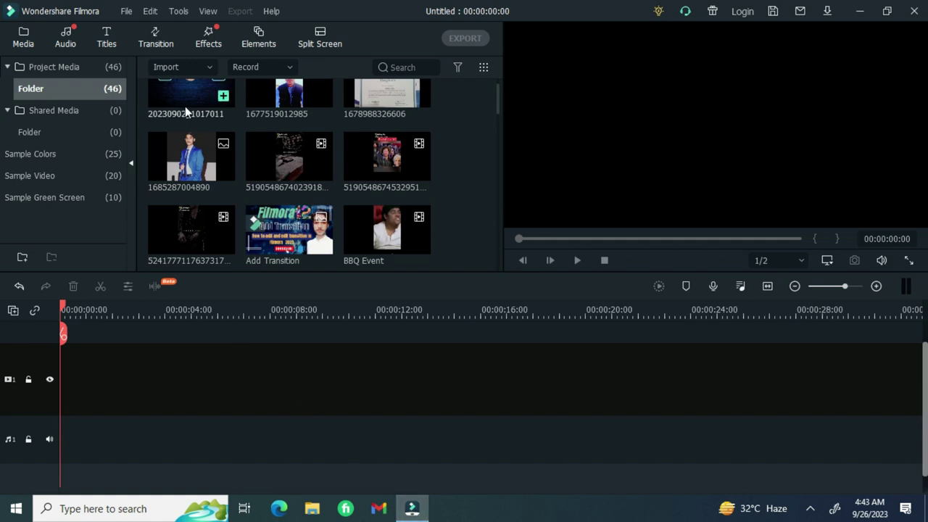
{"action": "mouse_move", "coordinate": [226, 98]}
{"action": "mouse_move", "coordinate": [325, 177]}
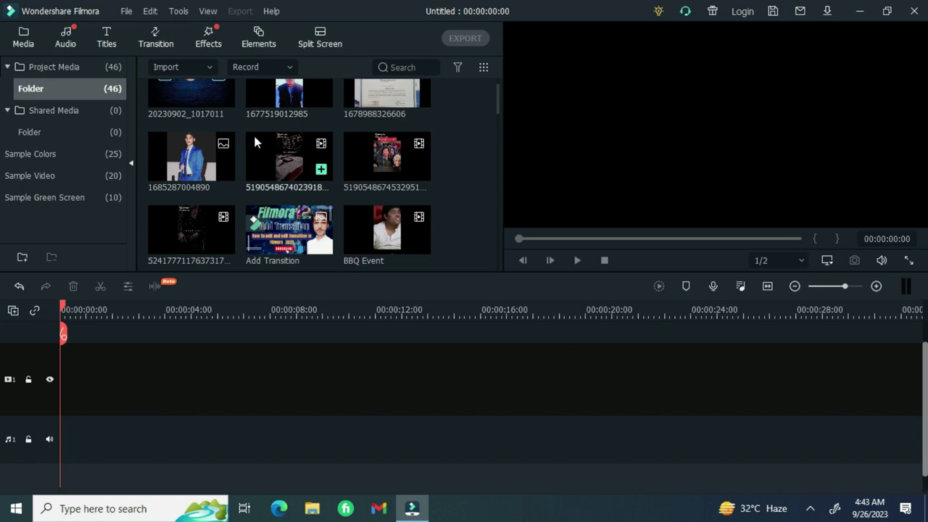
{"action": "left_click", "coordinate": [321, 170]}
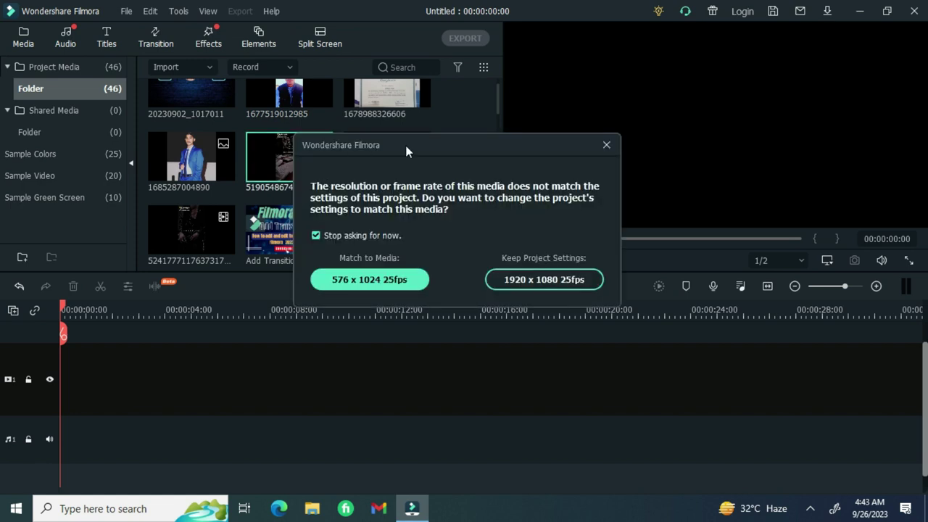
{"action": "left_click", "coordinate": [544, 280]}
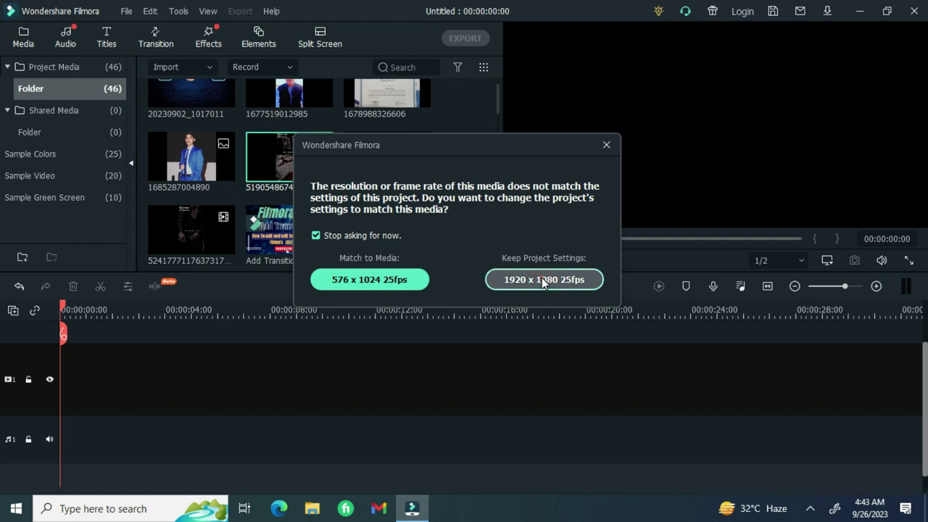
Append the 20230902_1017011 media clip after the first video on the timeline
{"action": "mouse_move", "coordinate": [228, 99]}
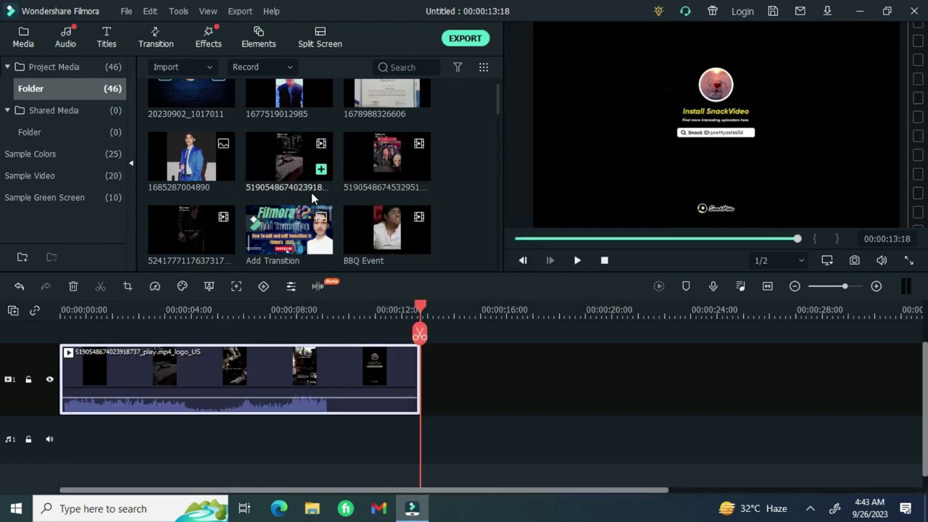
{"action": "left_click", "coordinate": [225, 96]}
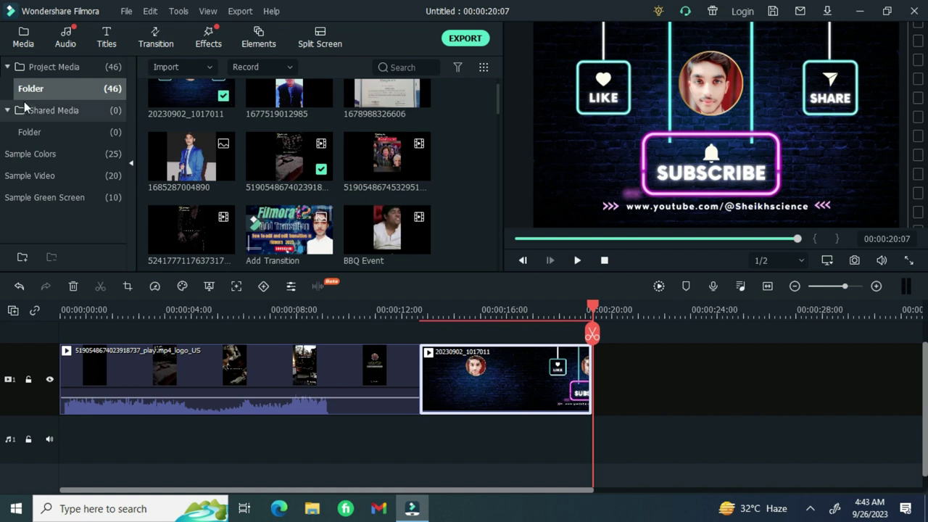
{"action": "left_click", "coordinate": [694, 388]}
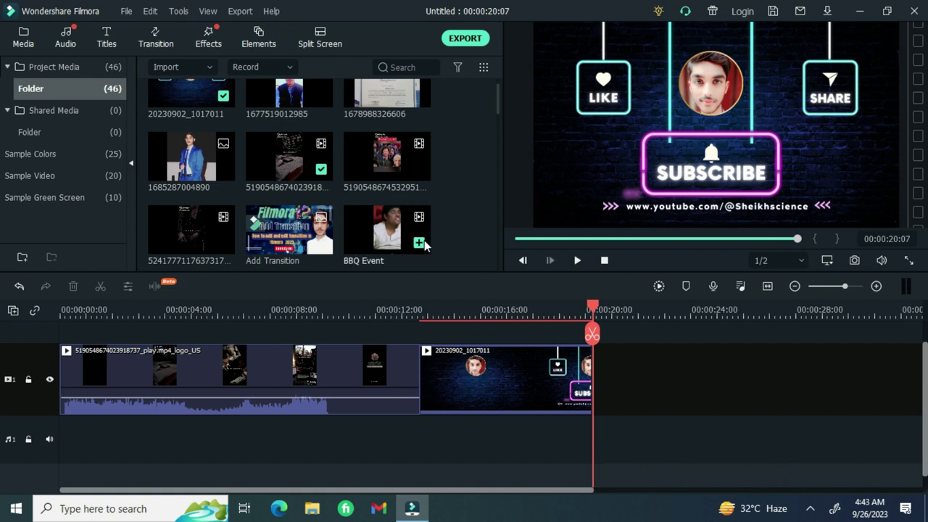
Browse the available transition categories, including 3D, Ripple & Dissolve, Speed Blur and Profile Movie Pack
{"action": "left_click", "coordinate": [153, 33]}
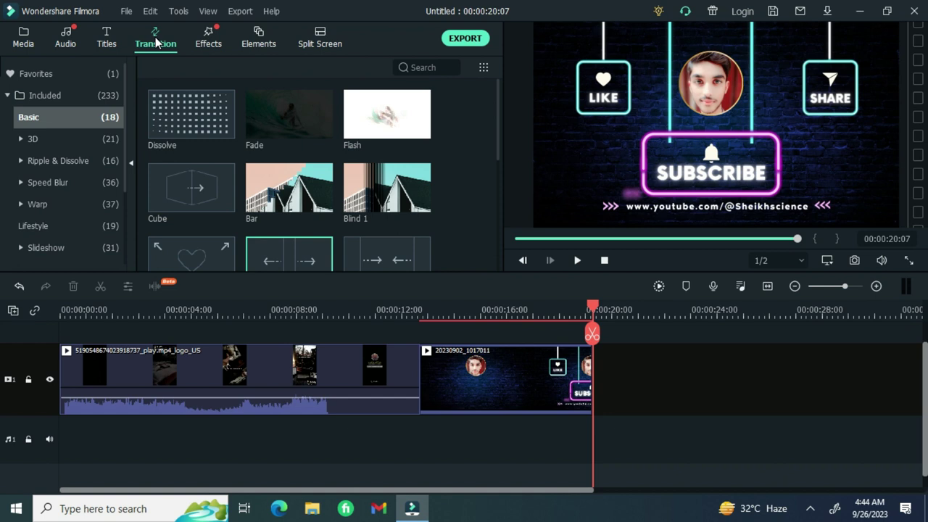
{"action": "left_click", "coordinate": [71, 138]}
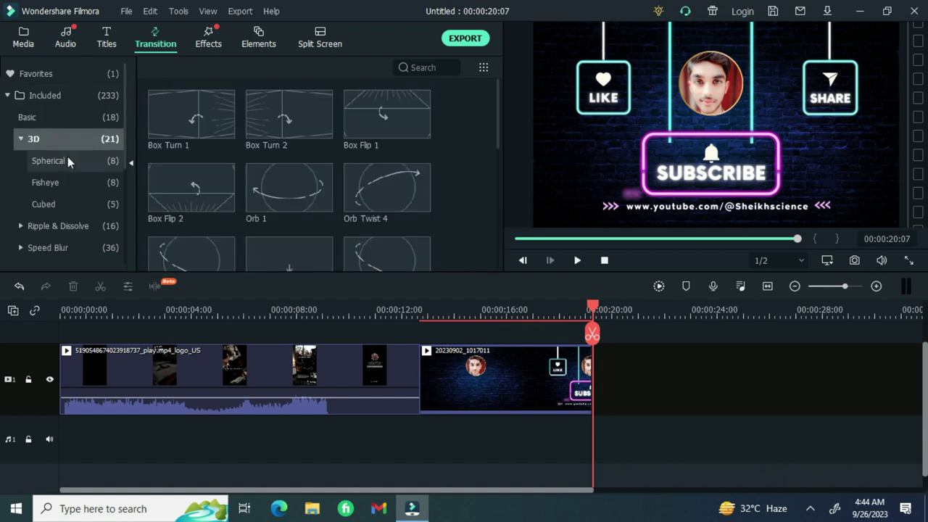
{"action": "left_click", "coordinate": [67, 160]}
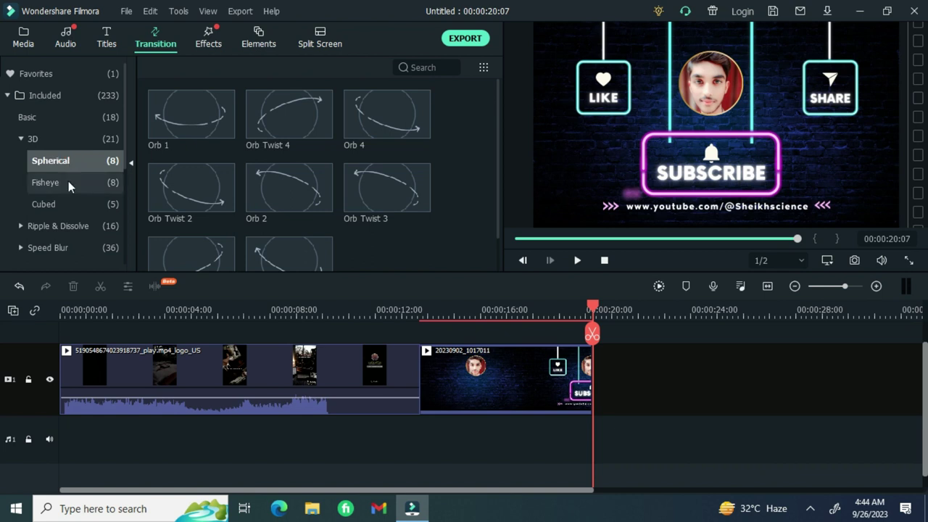
{"action": "left_click", "coordinate": [69, 182]}
{"action": "left_click", "coordinate": [64, 201]}
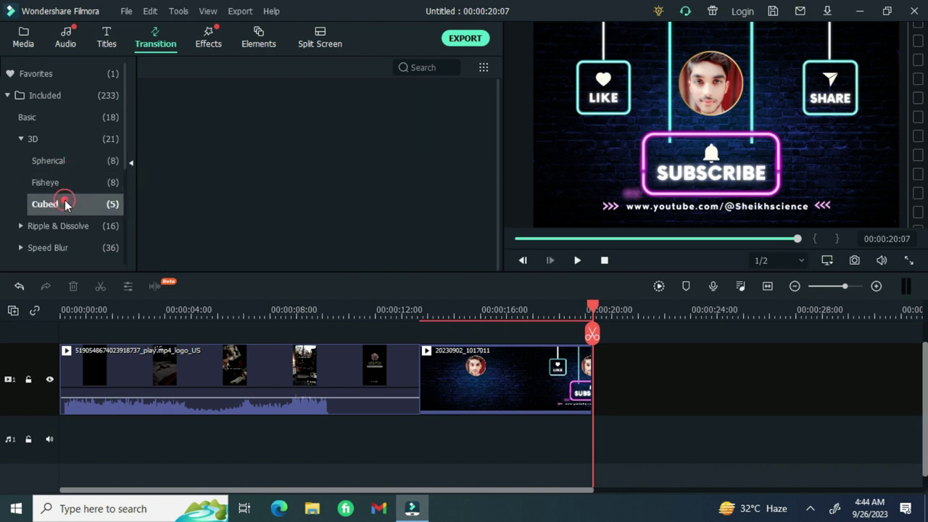
{"action": "left_click", "coordinate": [61, 225]}
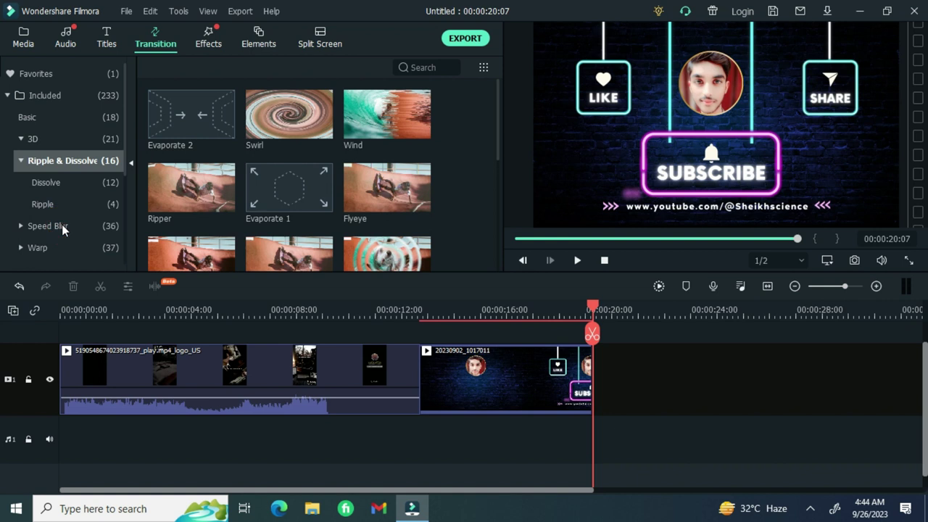
{"action": "left_click", "coordinate": [62, 225]}
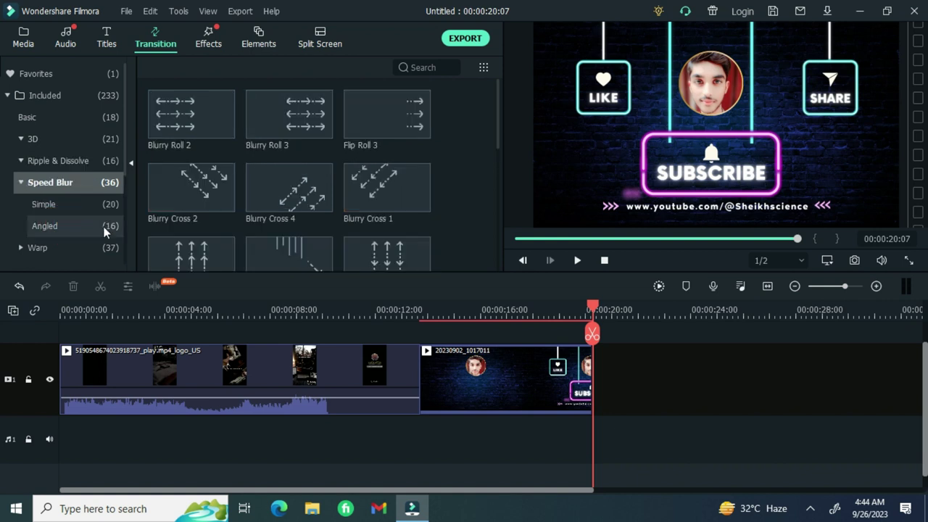
{"action": "left_click", "coordinate": [124, 230]}
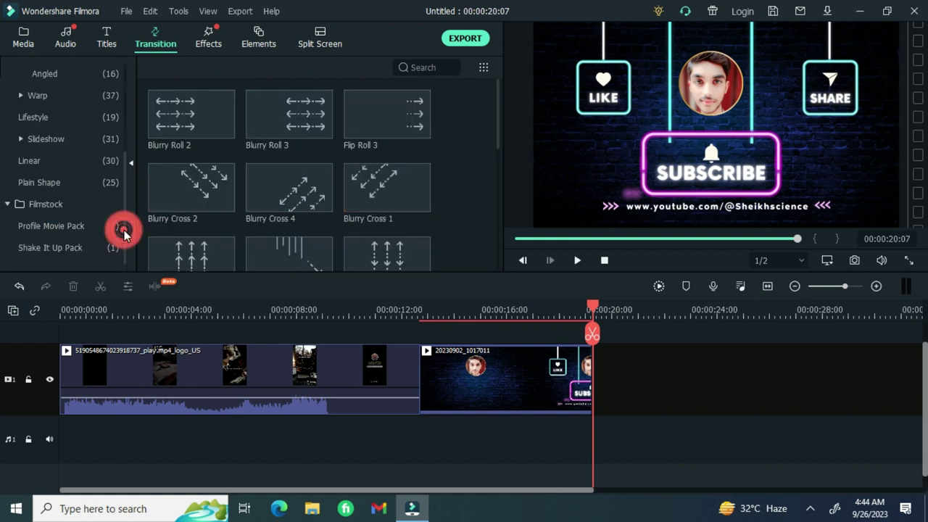
{"action": "left_click", "coordinate": [79, 229]}
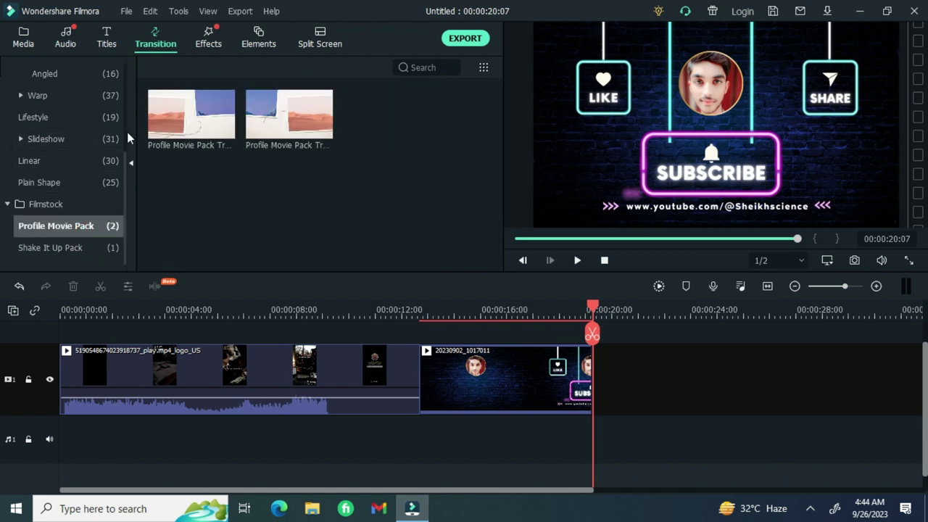
{"action": "left_click", "coordinate": [126, 132]}
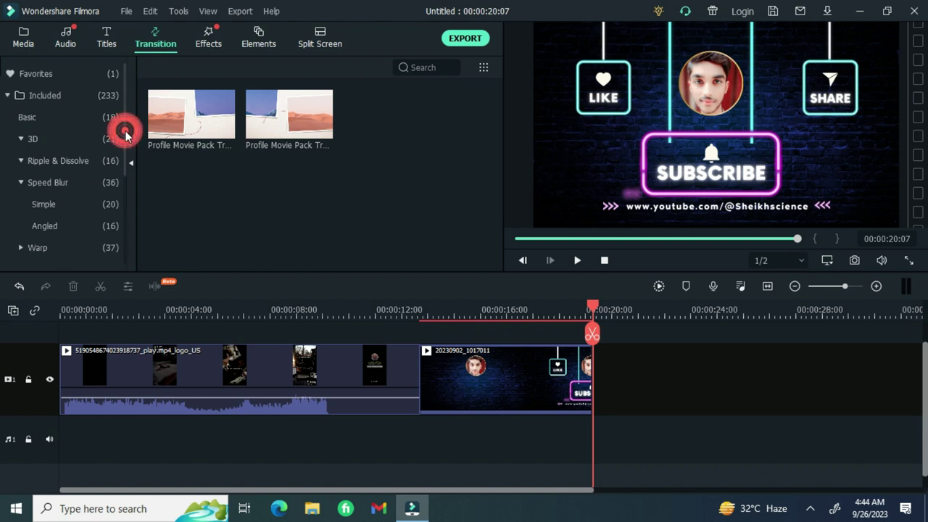
Preview the 3D transition Box Turn 2 and place it at the cut between the two timeline clips
{"action": "left_click", "coordinate": [83, 139]}
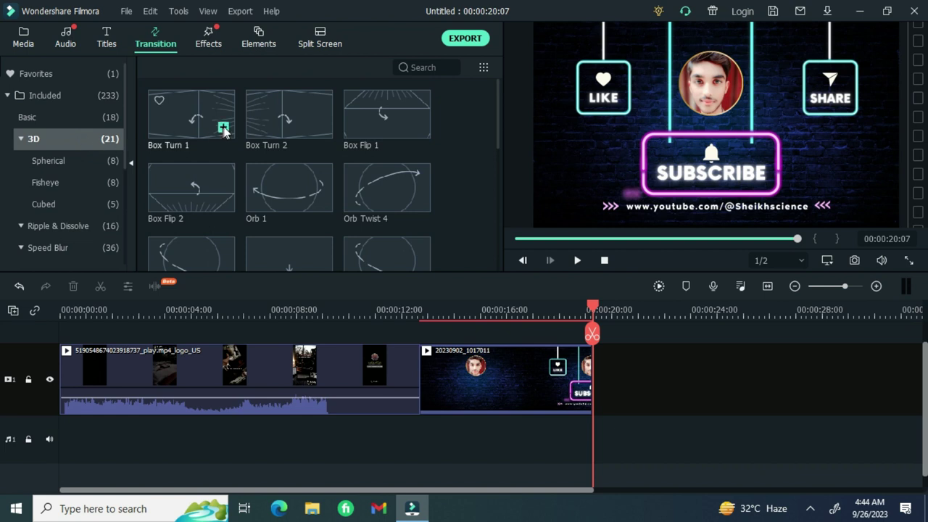
{"action": "left_click", "coordinate": [285, 123]}
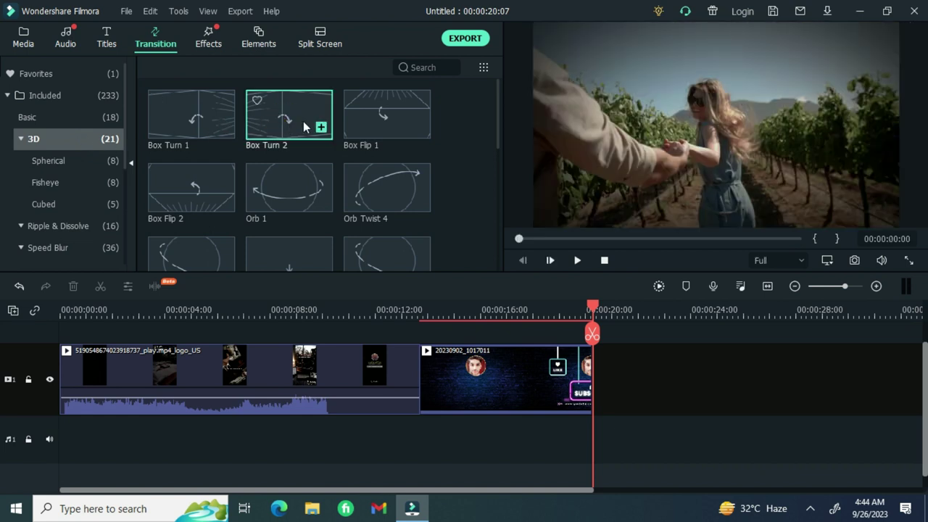
{"action": "left_click", "coordinate": [322, 128]}
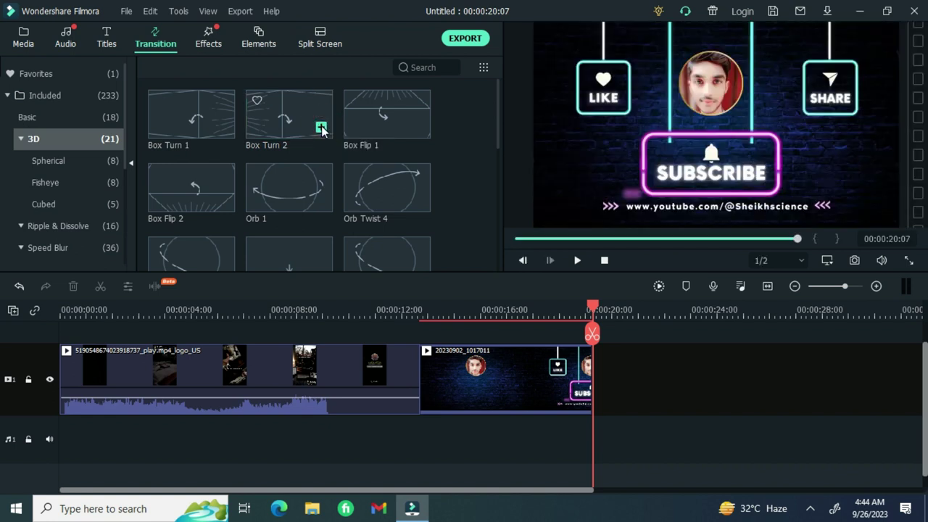
{"action": "left_click_drag", "start_coordinate": [294, 116], "coordinate": [418, 384]}
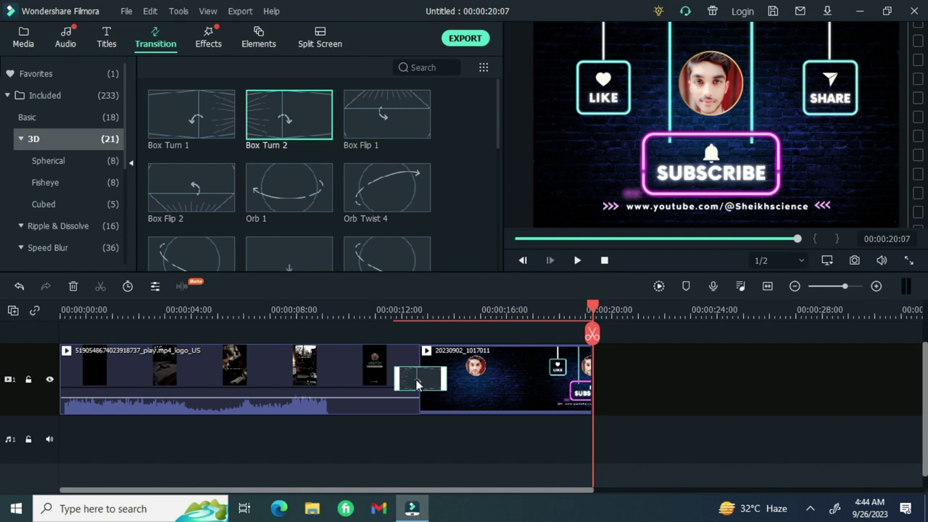
Split the 20230902_1017011 clip into three pieces, with one cut at 00:00:18:11, and separate the pieces on the track
{"action": "left_click", "coordinate": [578, 260]}
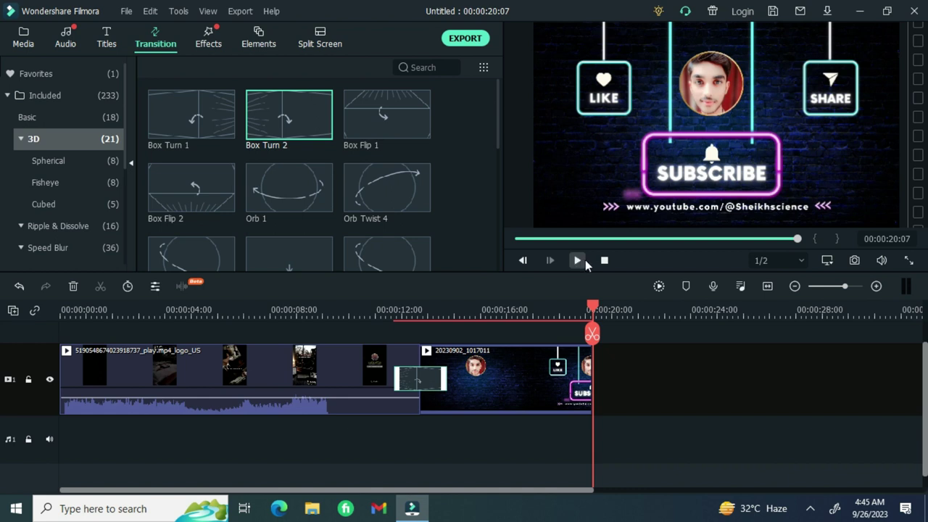
{"action": "left_click_drag", "start_coordinate": [594, 309], "coordinate": [545, 314]}
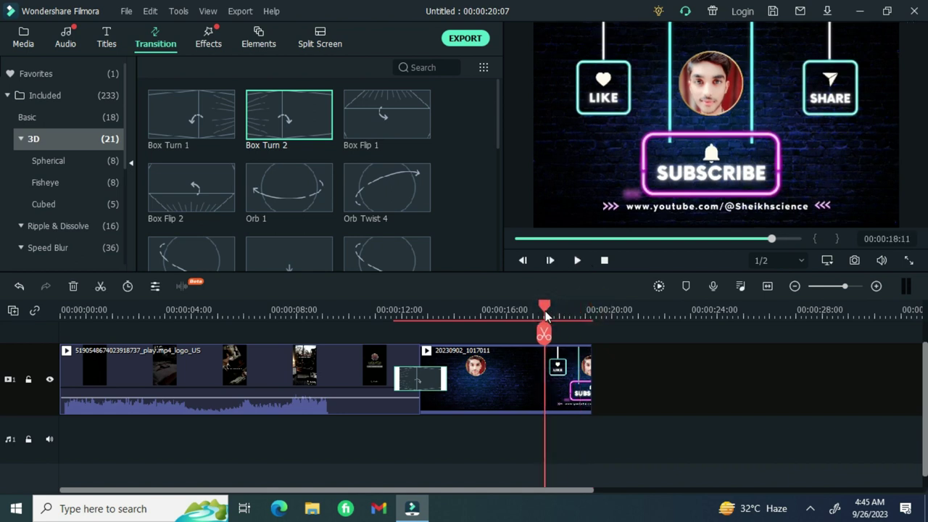
{"action": "left_click", "coordinate": [543, 333]}
{"action": "left_click_drag", "start_coordinate": [580, 392], "coordinate": [633, 392]}
{"action": "left_click_drag", "start_coordinate": [544, 310], "coordinate": [702, 311]}
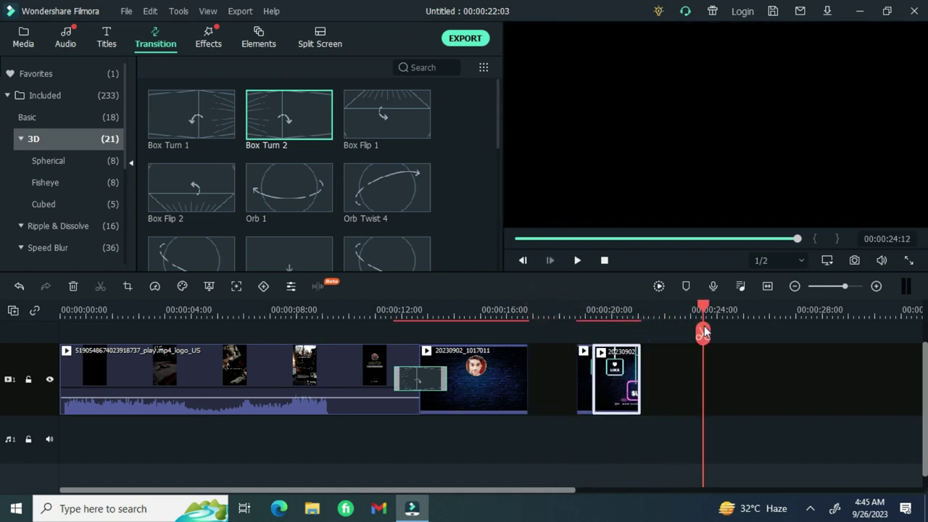
Move the two split-off pieces back so all three pieces of the second clip follow one another without gaps
{"action": "left_click", "coordinate": [578, 379]}
{"action": "left_click_drag", "start_coordinate": [569, 379], "coordinate": [544, 385]}
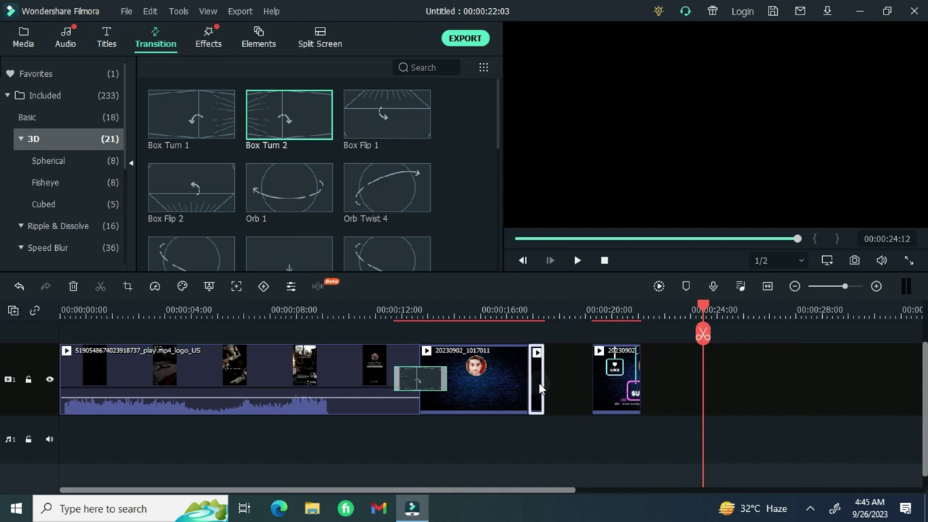
{"action": "left_click", "coordinate": [573, 378]}
{"action": "key", "text": "Delete"}
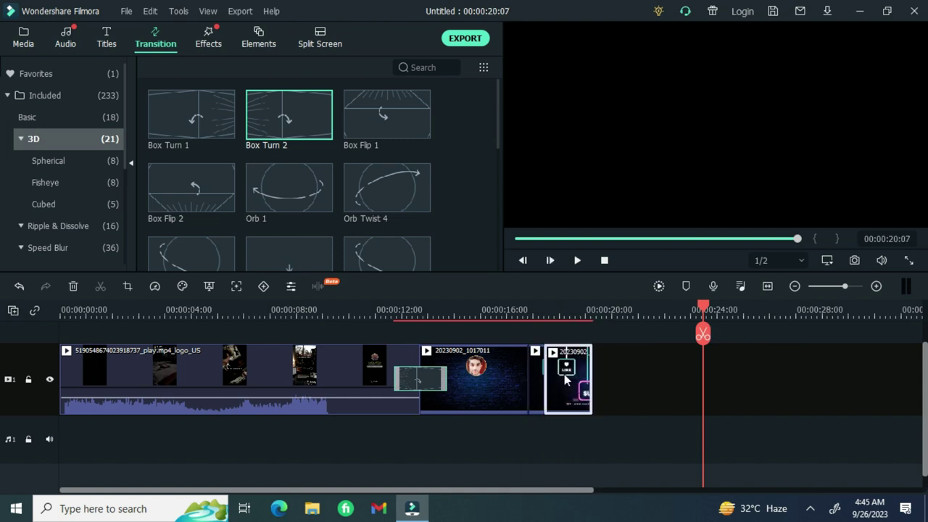
{"action": "left_click", "coordinate": [636, 358]}
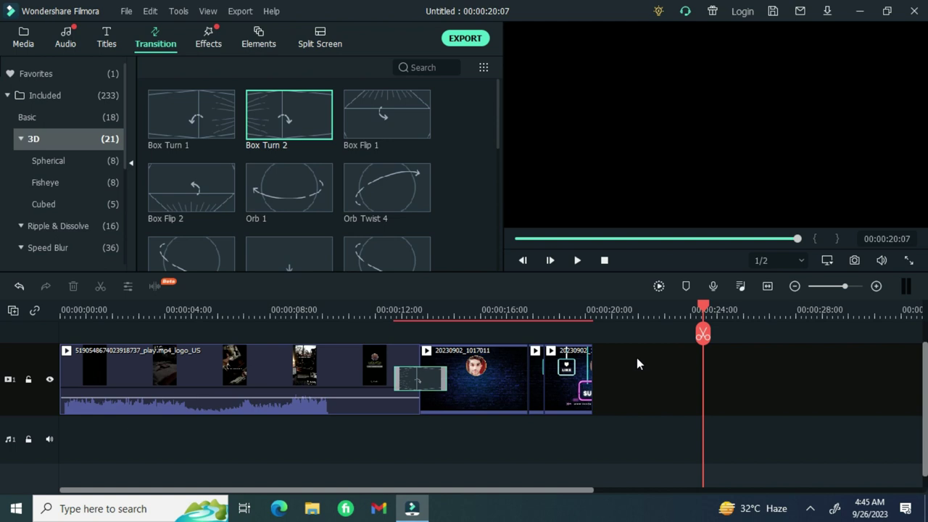
Try to place the Orb Twist 4 transition at the first cut within the 20230902_1017011 clip
{"action": "left_click_drag", "start_coordinate": [394, 182], "coordinate": [521, 395]}
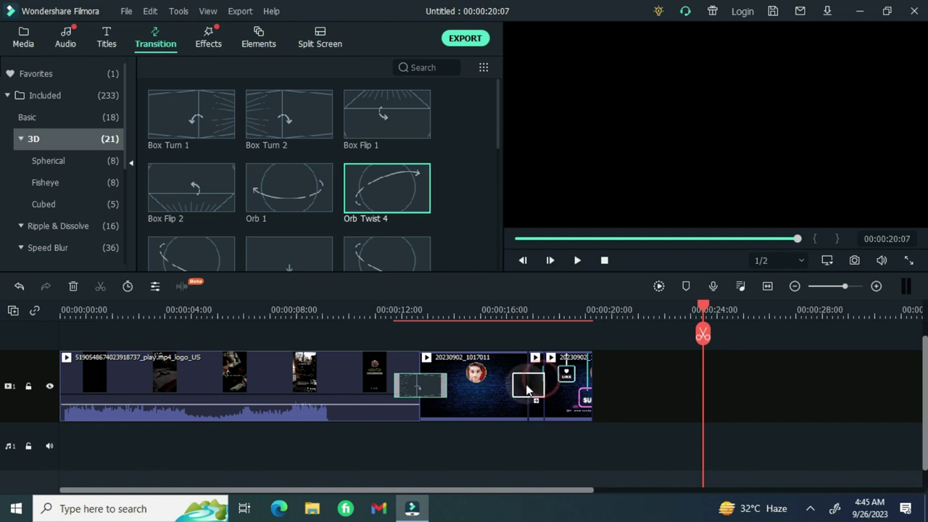
{"action": "left_click", "coordinate": [525, 385]}
{"action": "left_click_drag", "start_coordinate": [524, 392], "coordinate": [472, 391]}
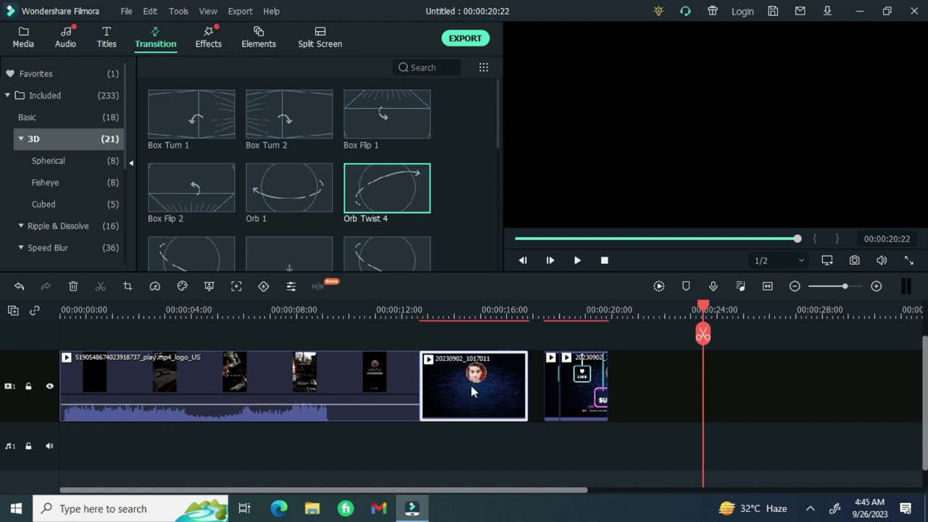
Reapply the Box Turn 2 transition at the cut between the first video and the 20230902_1017011 clip
{"action": "left_click", "coordinate": [393, 124]}
{"action": "left_click_drag", "start_coordinate": [293, 109], "coordinate": [410, 392]}
Move the short middle piece against the preceding piece and place the Orb Twist 4 transition at their cut
{"action": "left_click", "coordinate": [539, 386]}
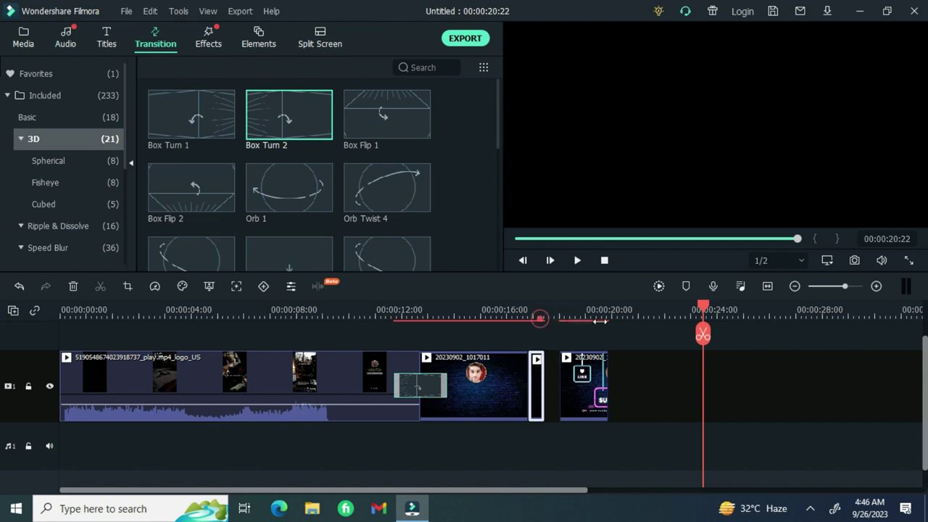
{"action": "scroll", "coordinate": [671, 321], "scroll_direction": "up", "scroll_amount": 3}
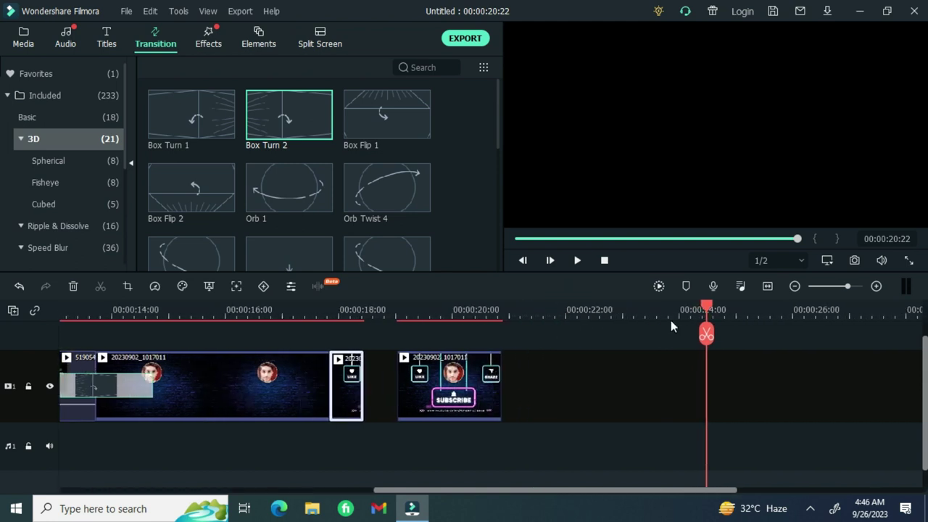
{"action": "left_click_drag", "start_coordinate": [384, 183], "coordinate": [339, 384]}
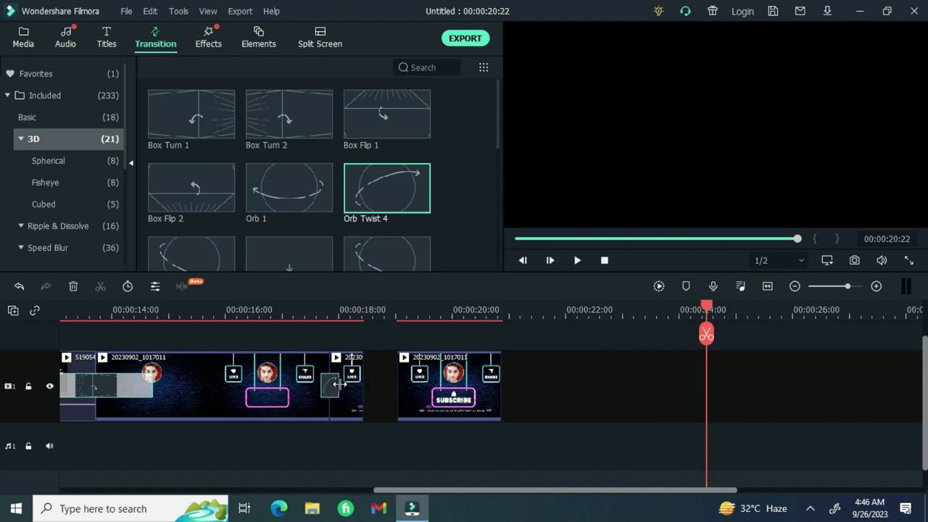
Close the gap before the last 20230902_1017011 piece, and add and delete a trial Box Flip 2 transition on it
{"action": "left_click", "coordinate": [196, 183]}
{"action": "left_click_drag", "start_coordinate": [201, 186], "coordinate": [409, 403]}
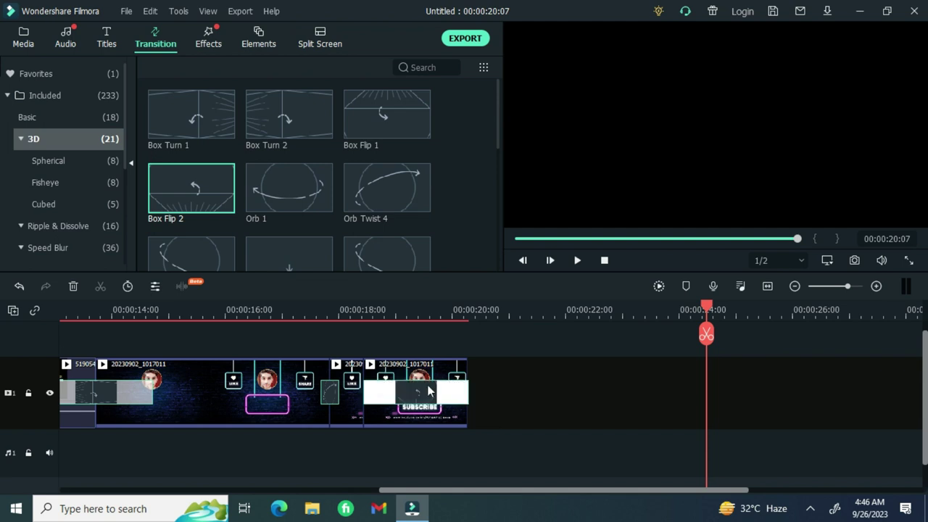
{"action": "left_click", "coordinate": [435, 392]}
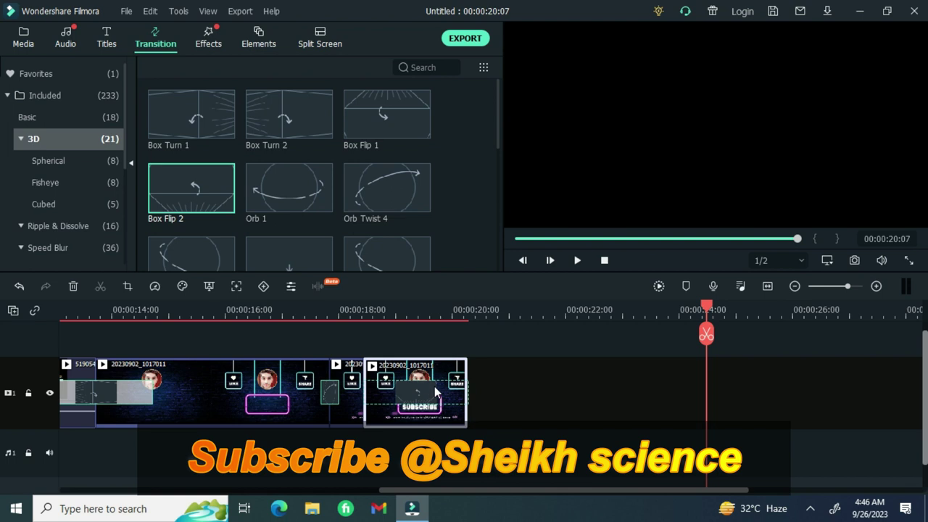
{"action": "left_click", "coordinate": [434, 388]}
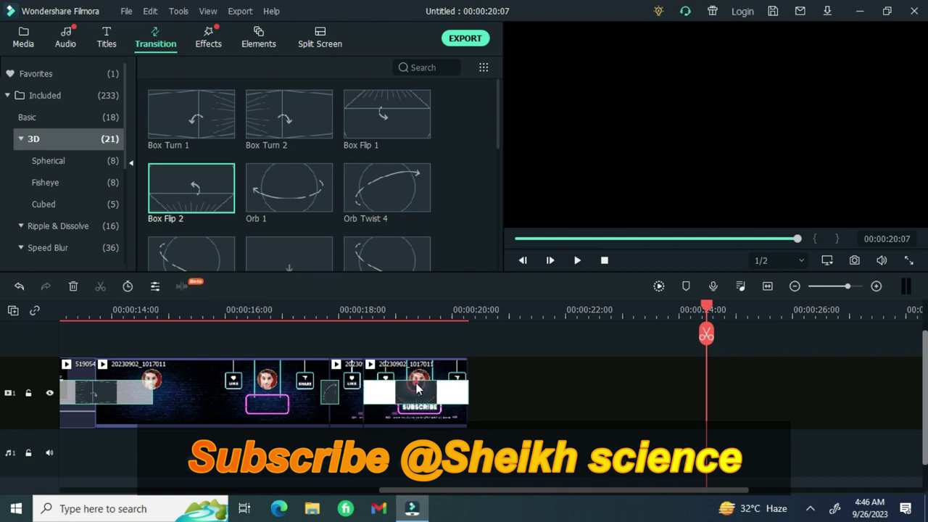
{"action": "left_click", "coordinate": [73, 286]}
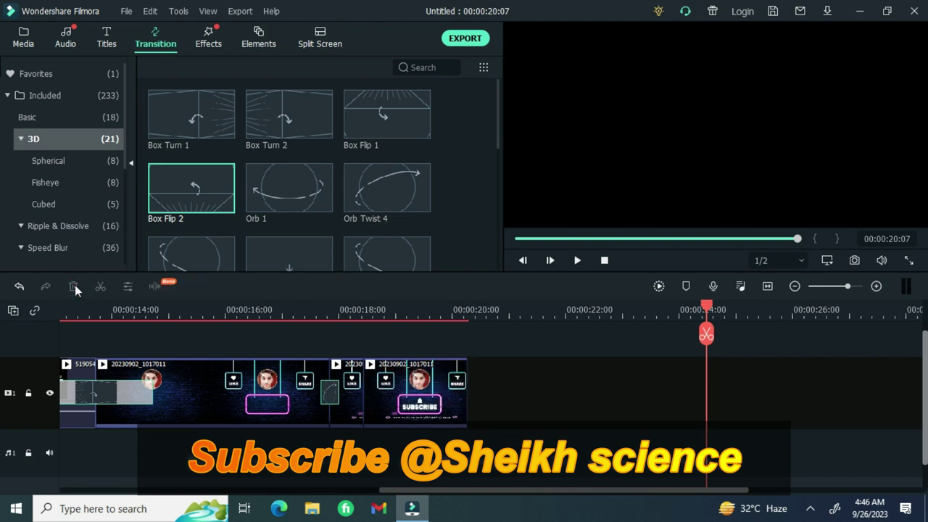
Place the Box Flip 2 transition at the cut between the last two pieces and play the timeline from the start
{"action": "left_click_drag", "start_coordinate": [217, 183], "coordinate": [356, 399]}
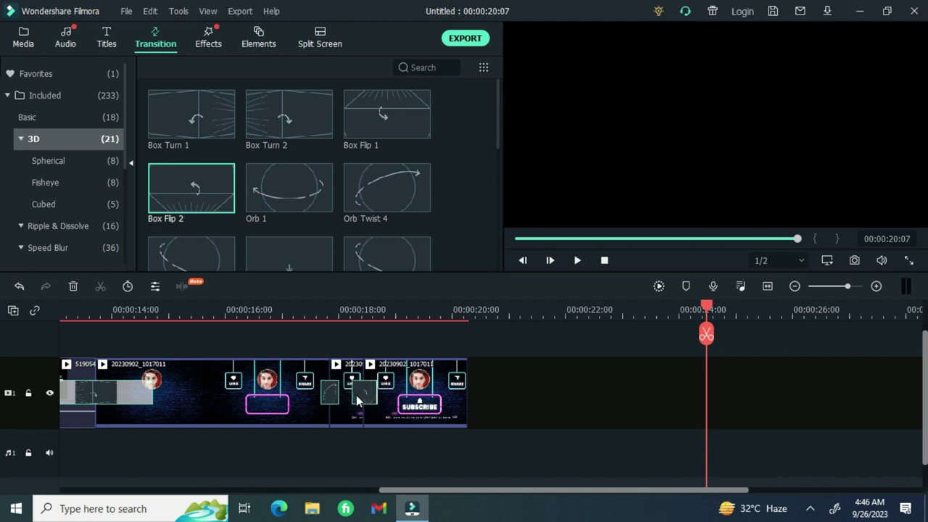
{"action": "left_click", "coordinate": [578, 261]}
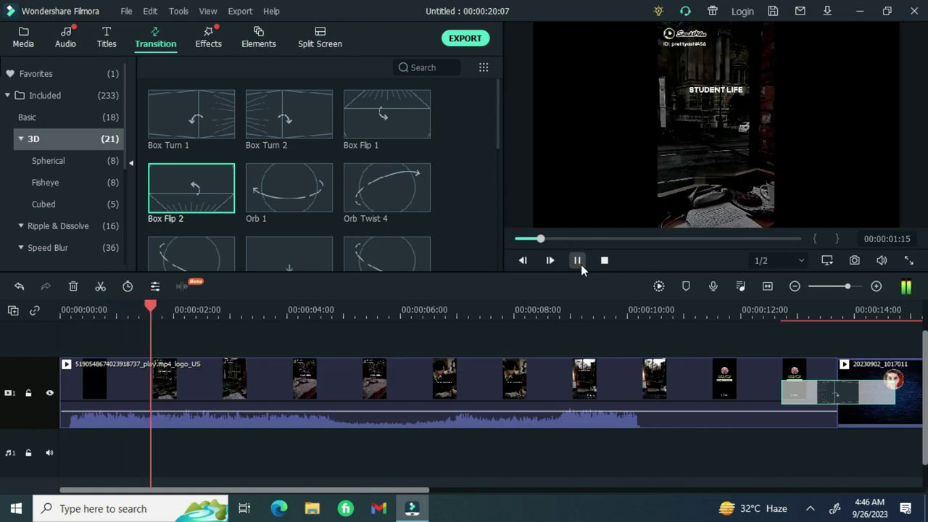